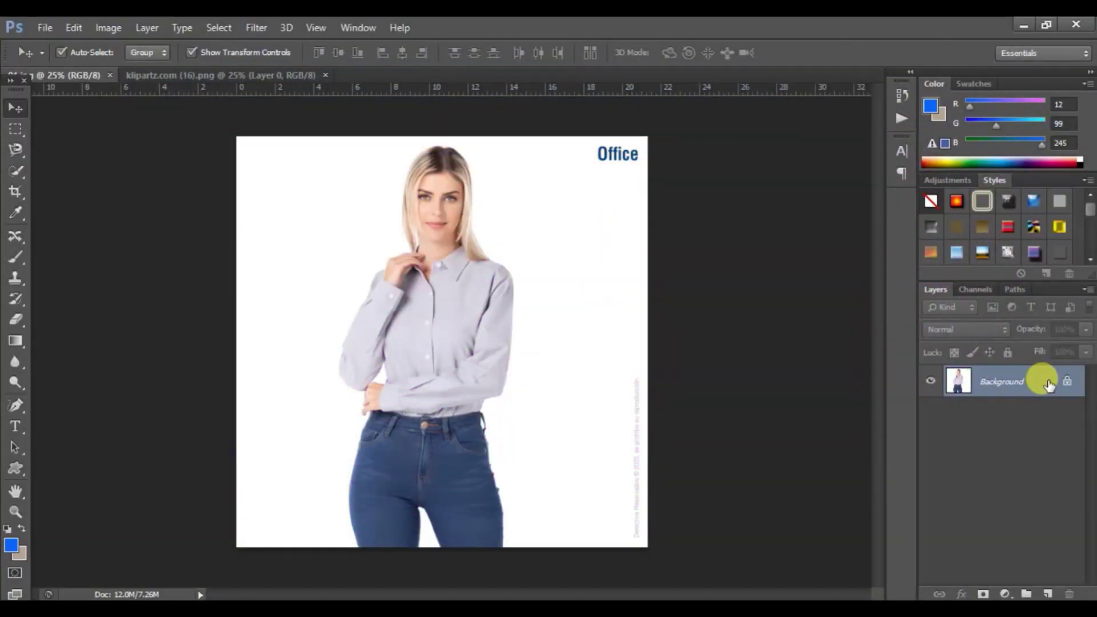
# Step: Convert the locked background into an editable Layer 0 and select the Magnetic Lasso
pyautogui.doubleClick(1050, 384)
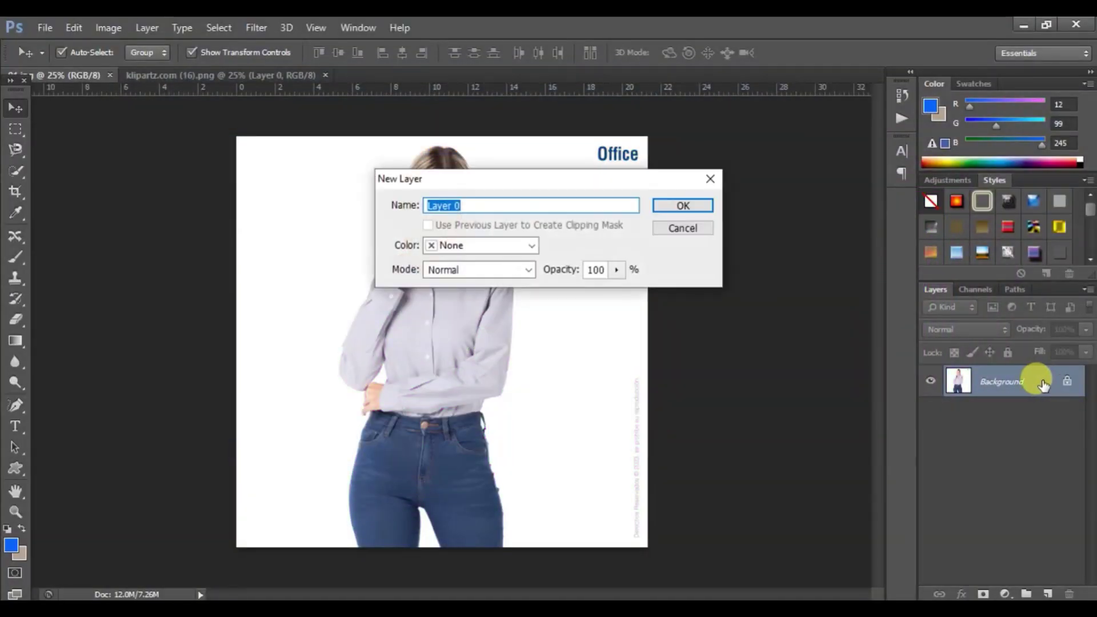
pyautogui.click(707, 208)
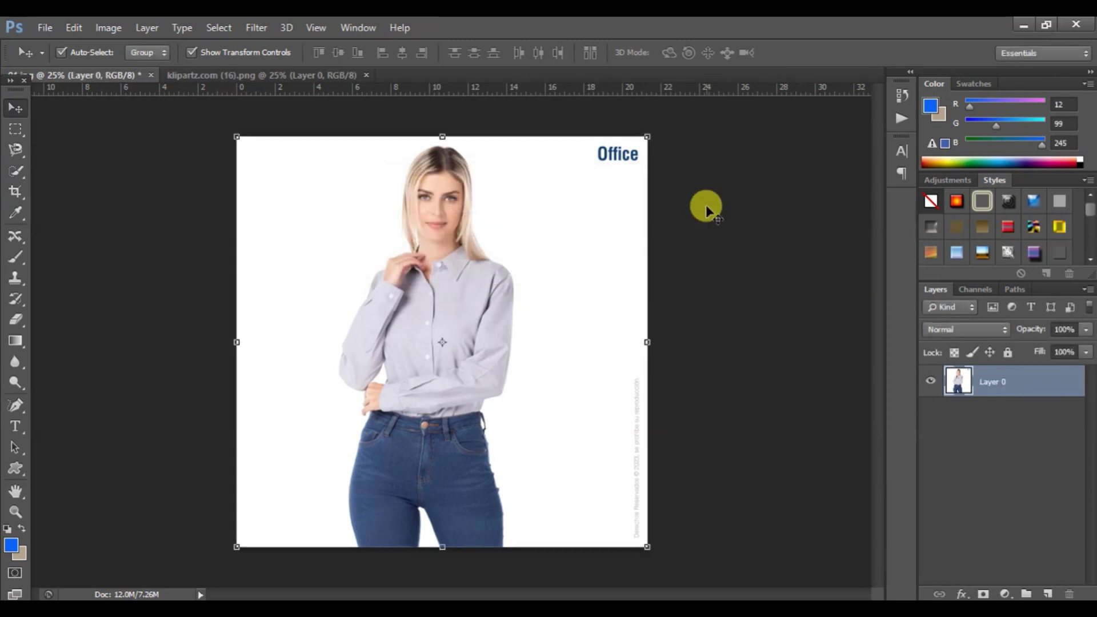
pyautogui.click(16, 151)
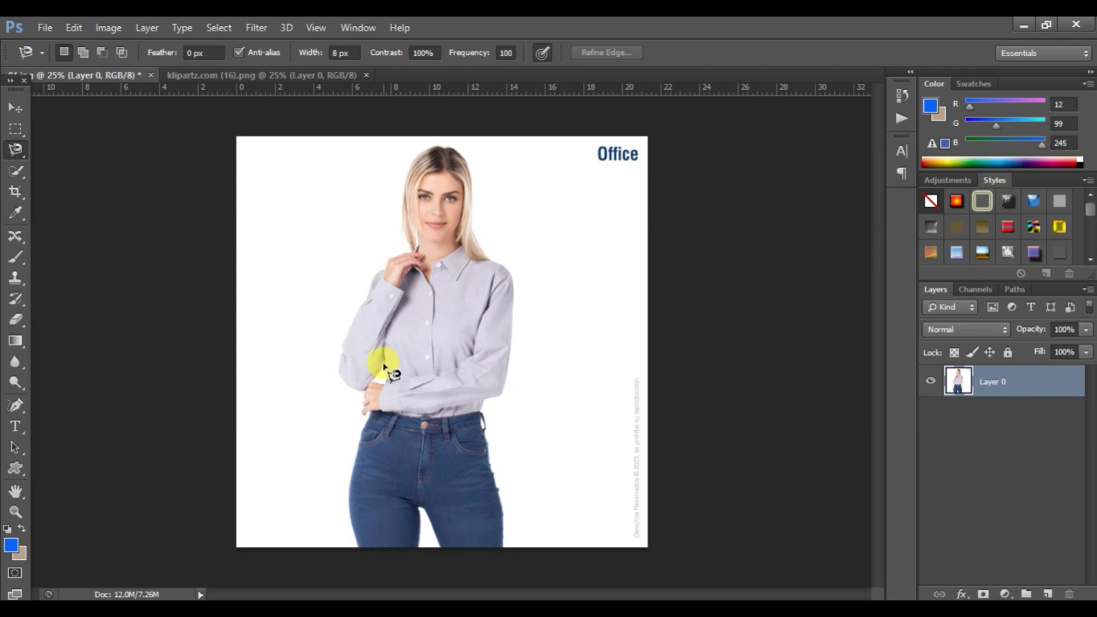
# Step: Trace the woman's shirt outline into a closed Magnetic Lasso selection
pyautogui.click(383, 366)
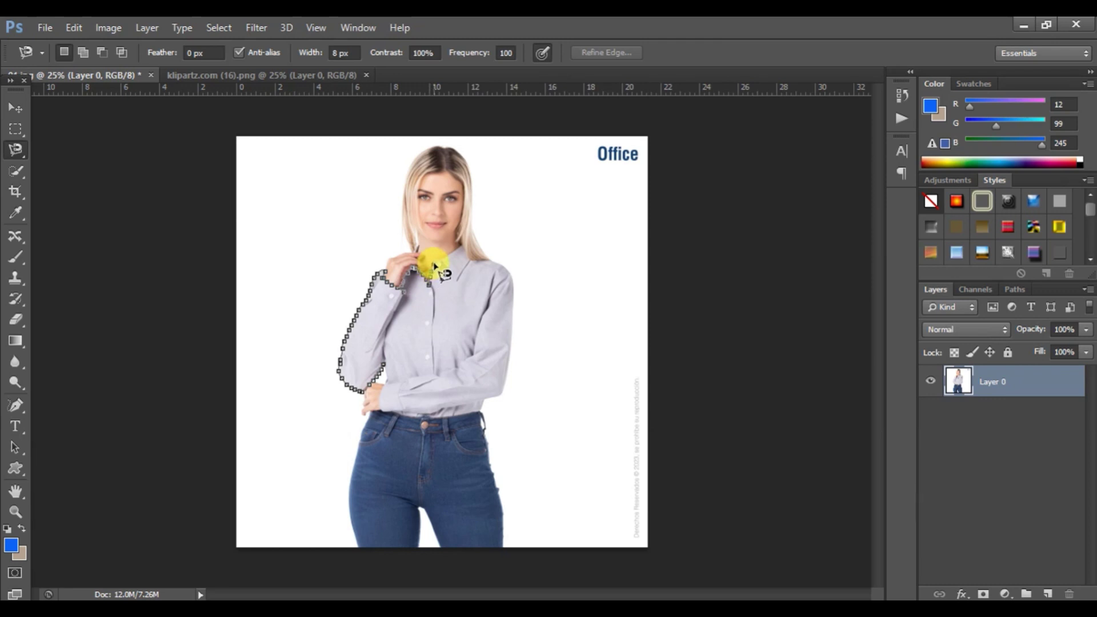
pyautogui.click(441, 262)
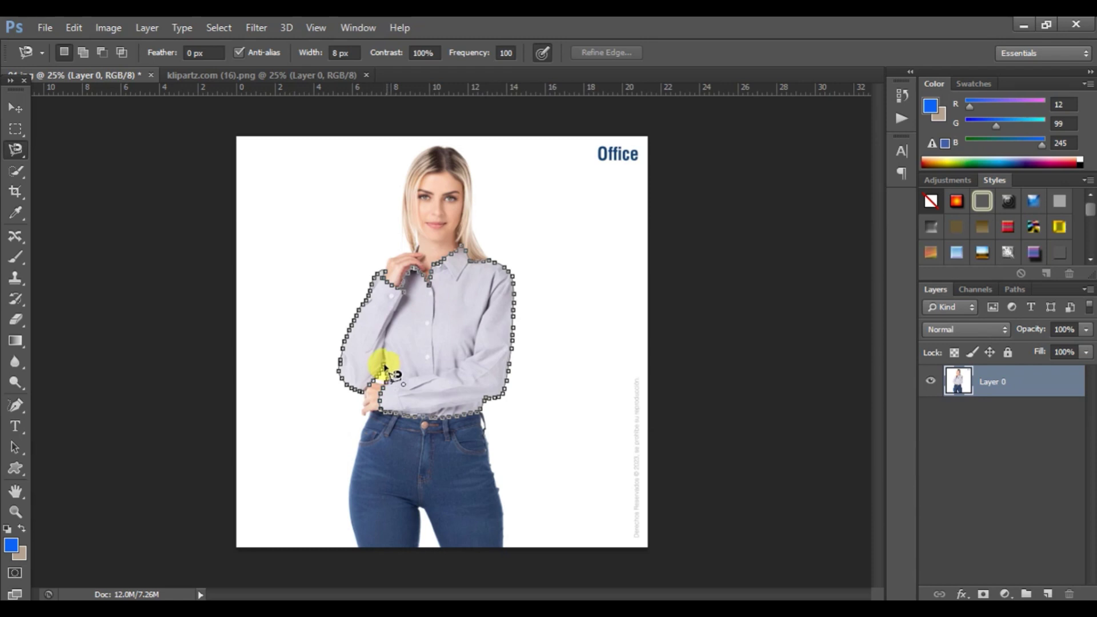
pyautogui.click(384, 369)
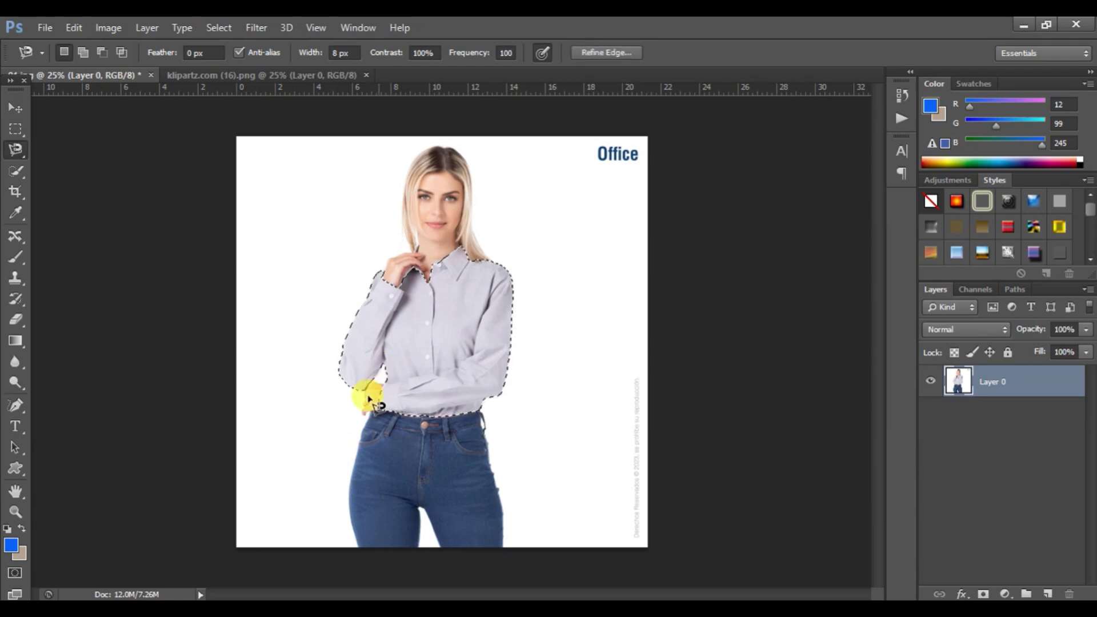
# Step: Copy the shirt selection onto Layer 1 with Ctrl+J and switch to the damask pattern document
pyautogui.click(16, 107)
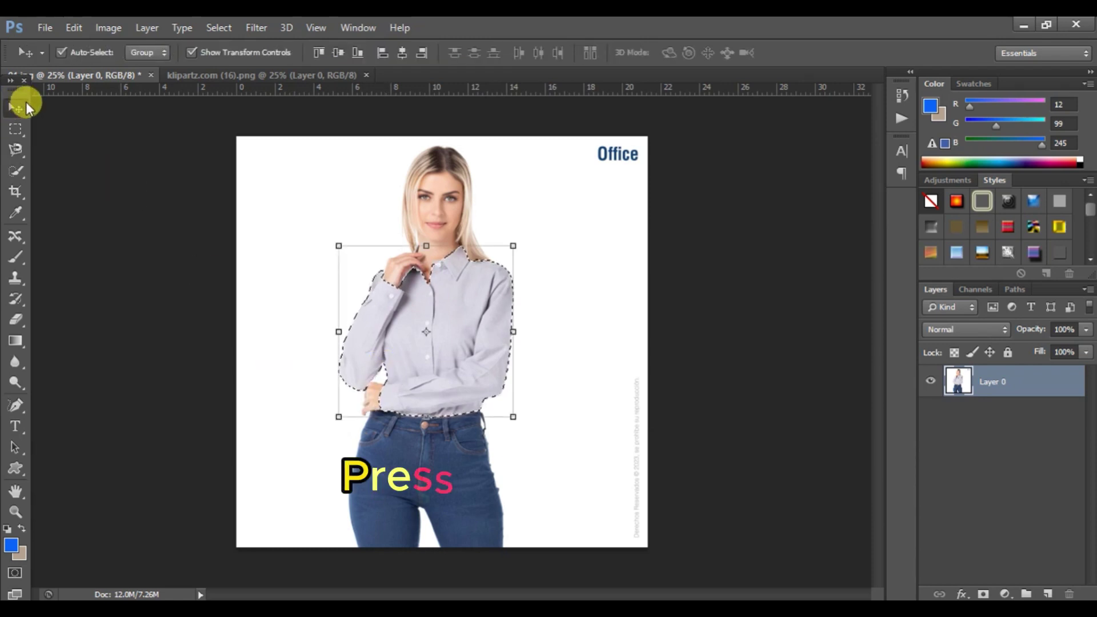
pyautogui.hotkey('ctrl', 'j')
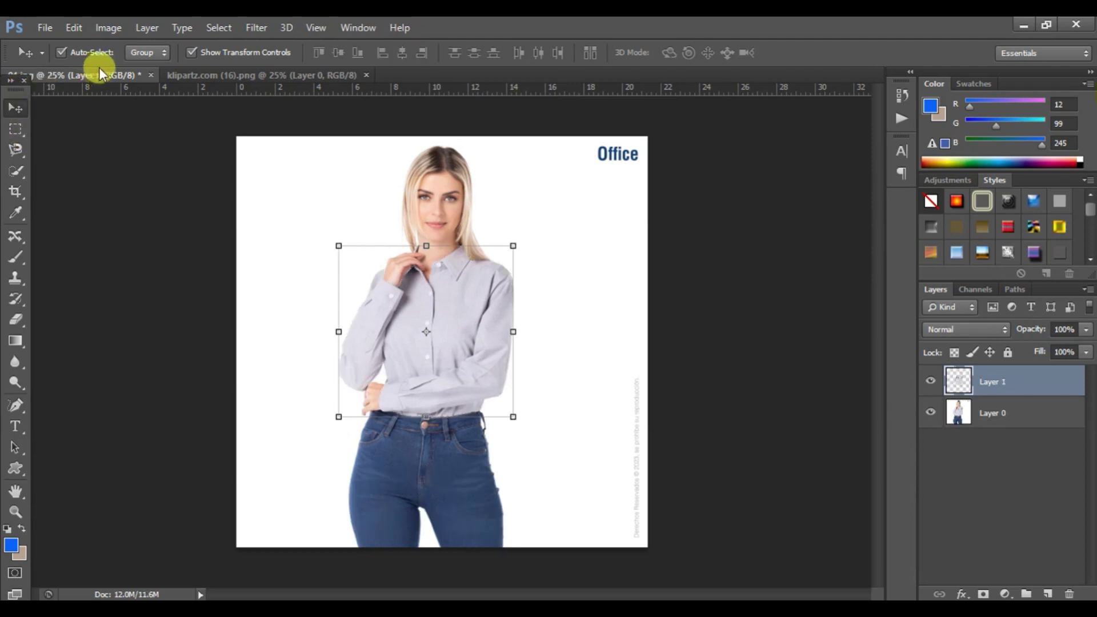
pyautogui.click(220, 77)
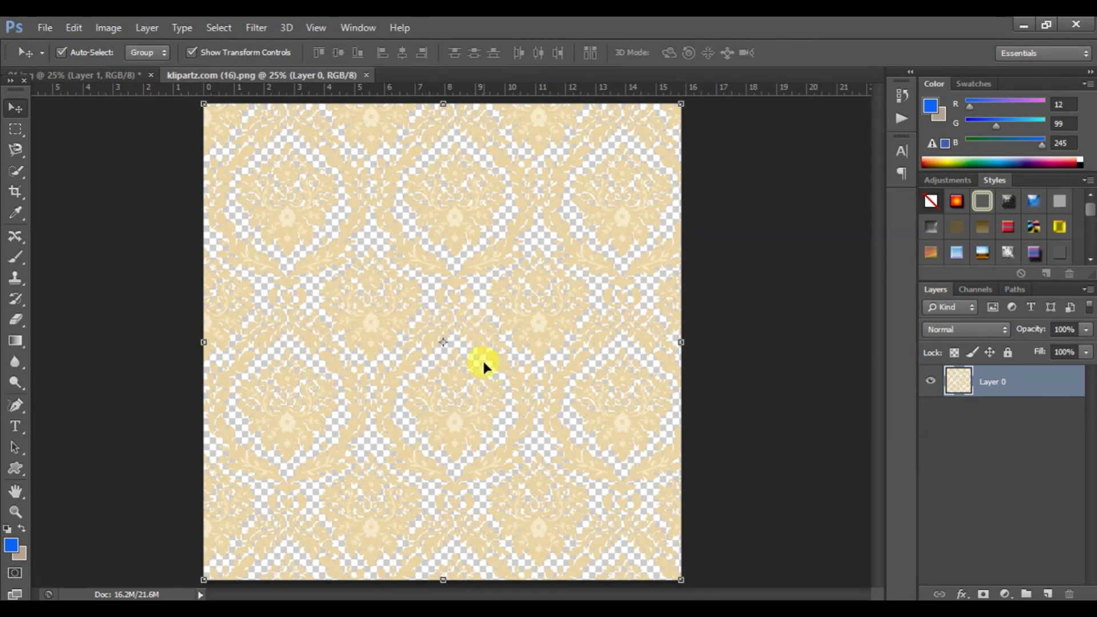
# Step: Drag the damask pattern into the woman photo as Layer 2
pyautogui.moveTo(483, 359)
pyautogui.mouseDown()
pyautogui.moveTo(396, 274)
pyautogui.moveTo(128, 80)
pyautogui.mouseUp()
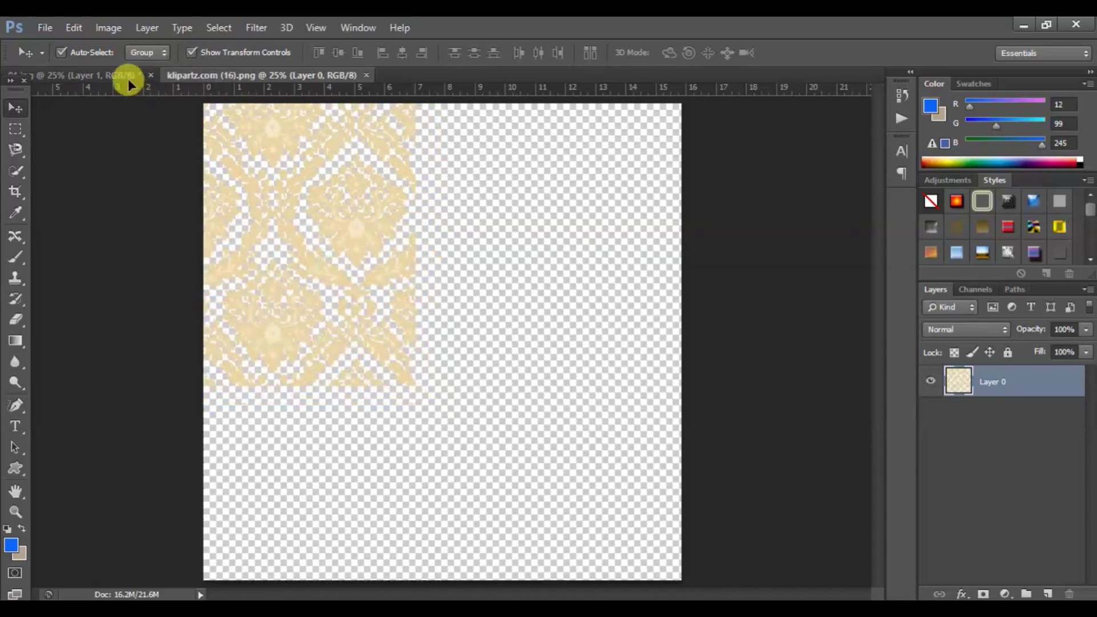
pyautogui.moveTo(128, 79)
pyautogui.mouseDown()
pyautogui.moveTo(411, 353)
pyautogui.moveTo(460, 363)
pyautogui.moveTo(455, 349)
pyautogui.mouseUp()
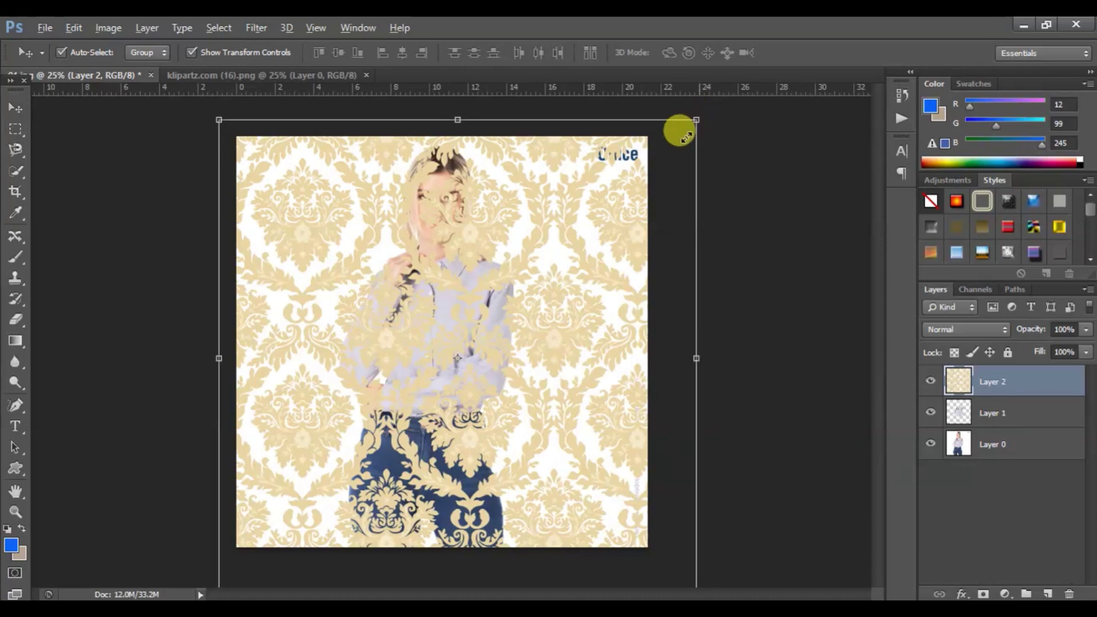
# Step: Scale and position the damask pattern so it covers the whole shirt
pyautogui.moveTo(697, 119); pyautogui.dragTo(634, 268)
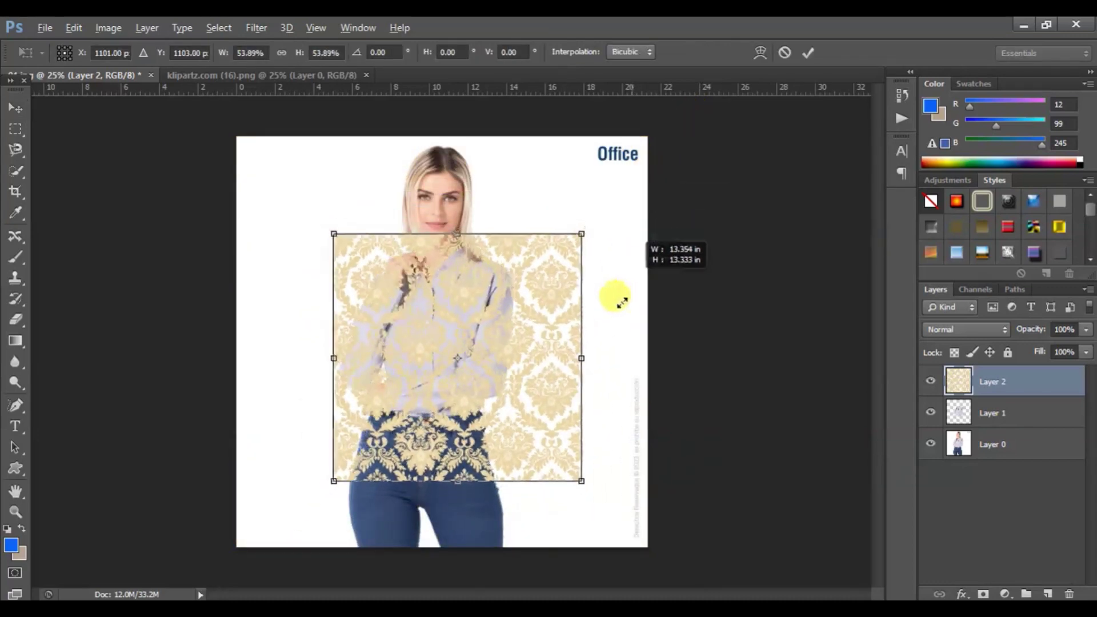
pyautogui.moveTo(634, 268); pyautogui.dragTo(595, 343)
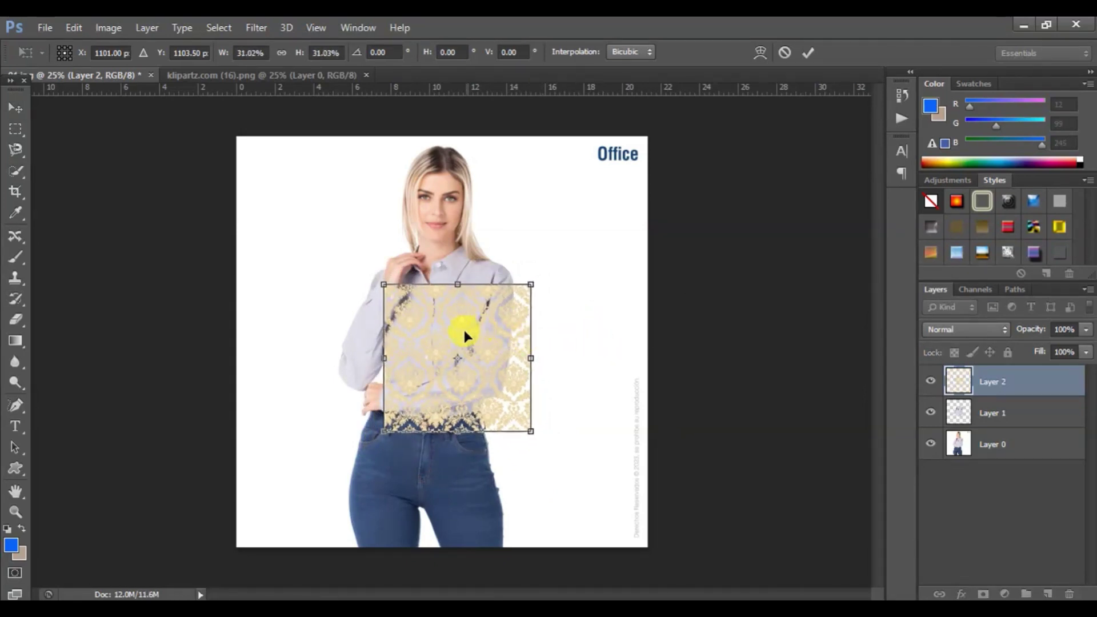
pyautogui.moveTo(464, 335); pyautogui.dragTo(437, 308)
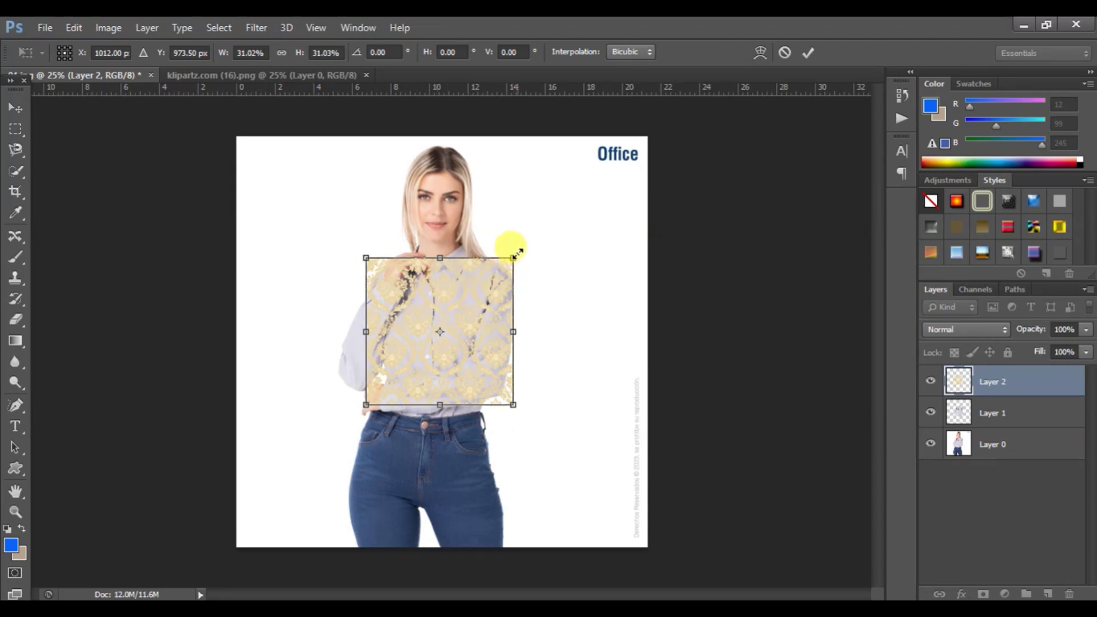
pyautogui.moveTo(519, 251); pyautogui.dragTo(531, 234)
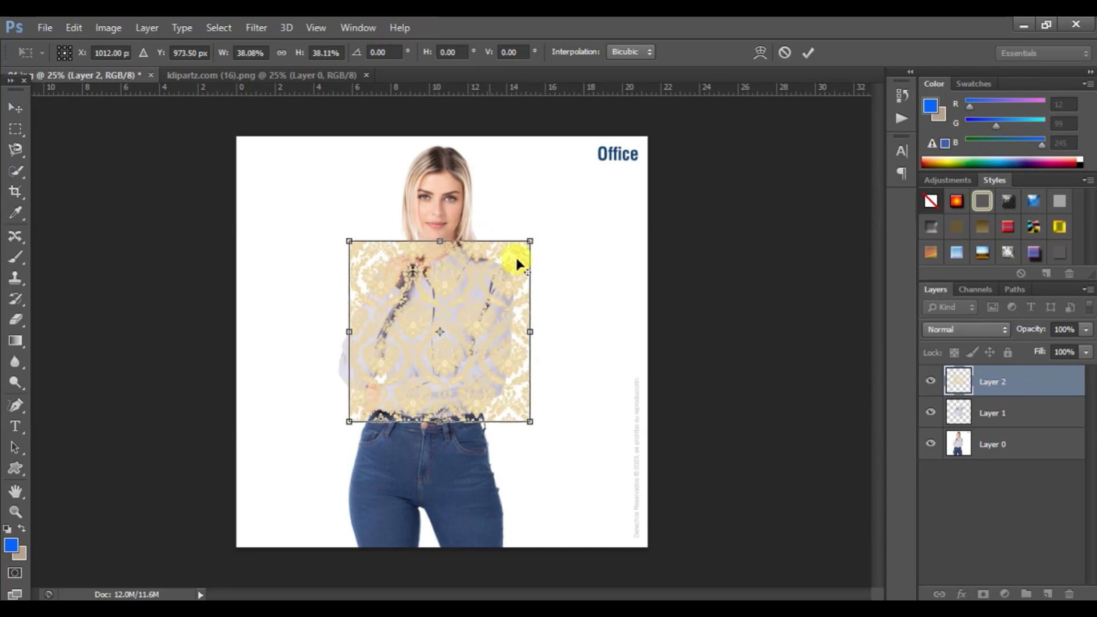
pyautogui.moveTo(348, 241); pyautogui.dragTo(339, 229)
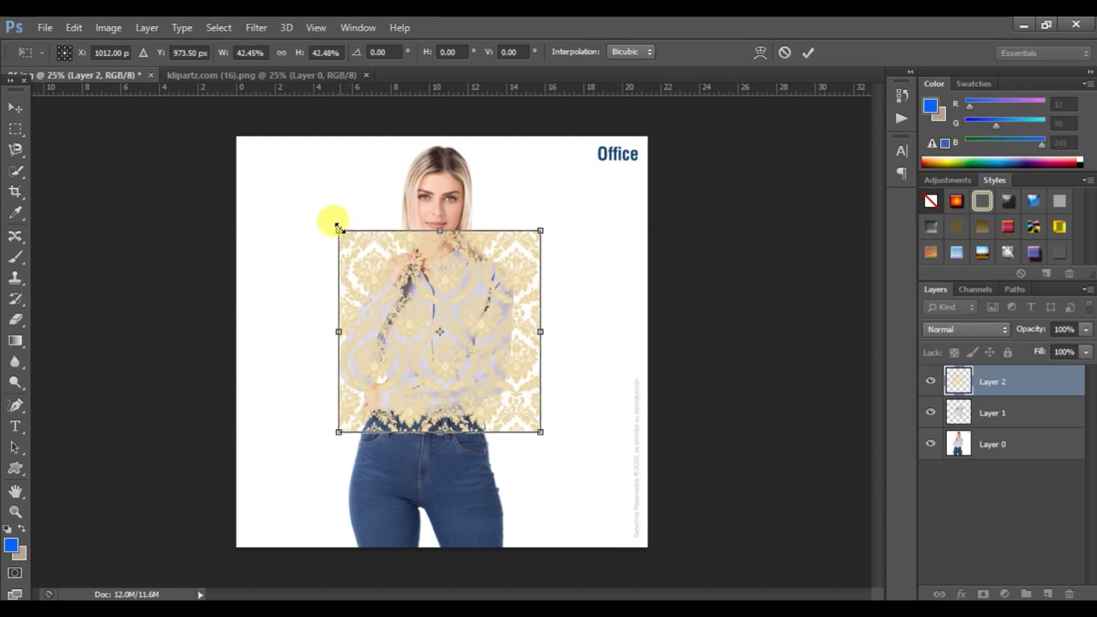
pyautogui.hotkey('shift', 'Left')
pyautogui.hotkey('shift', 'Left')
pyautogui.hotkey('shift', 'Left')
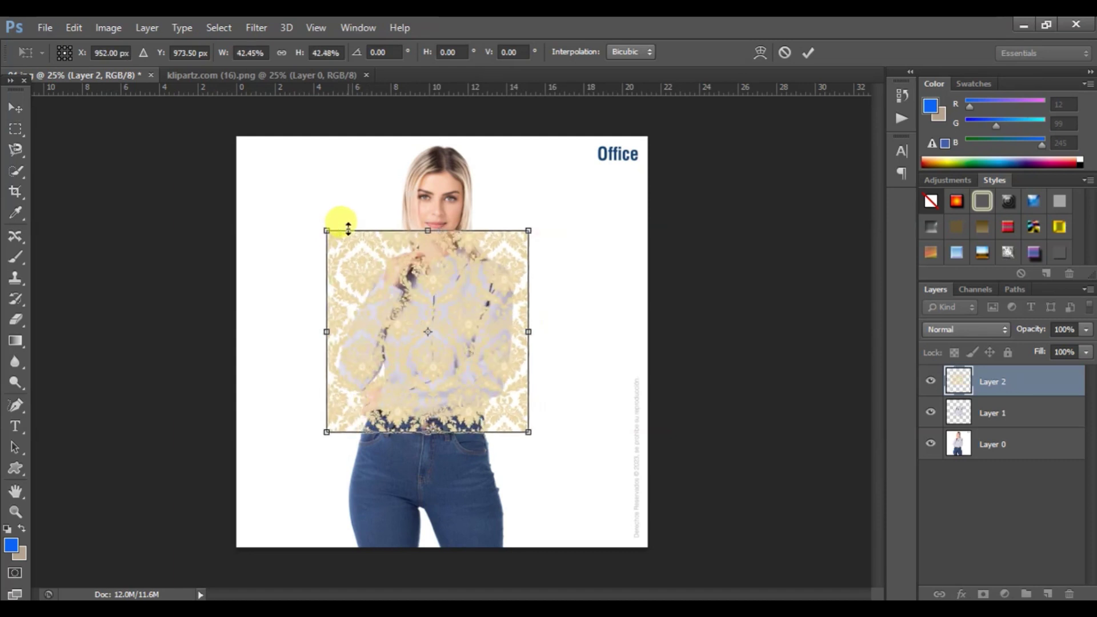
# Step: Commit the transform and clip the pattern layer to the shirt layer
pyautogui.click(812, 57)
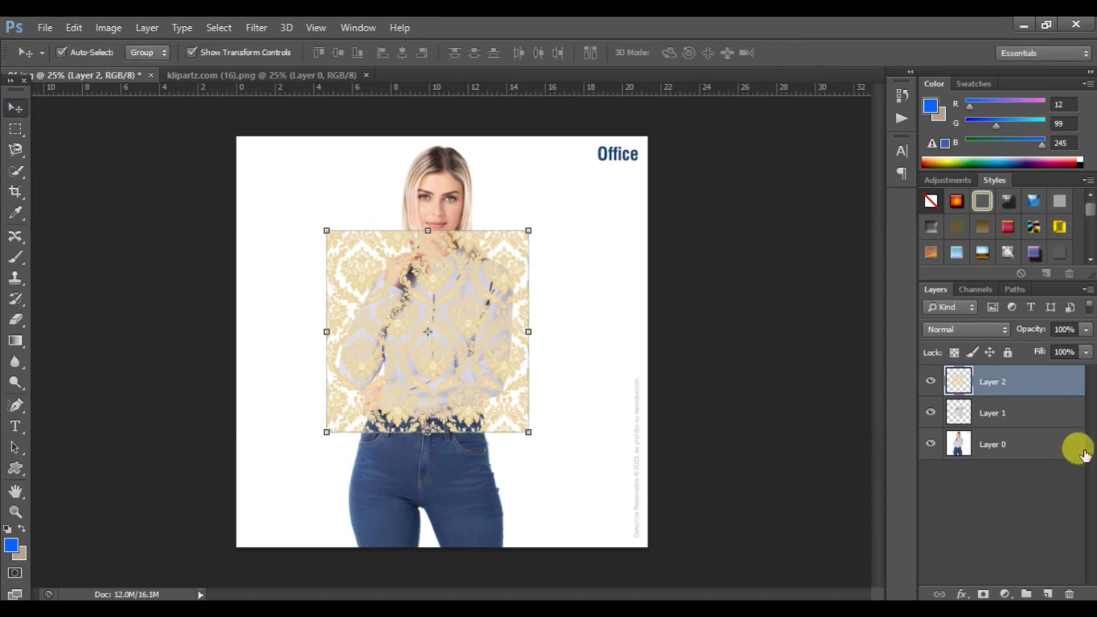
pyautogui.rightClick(1017, 381)
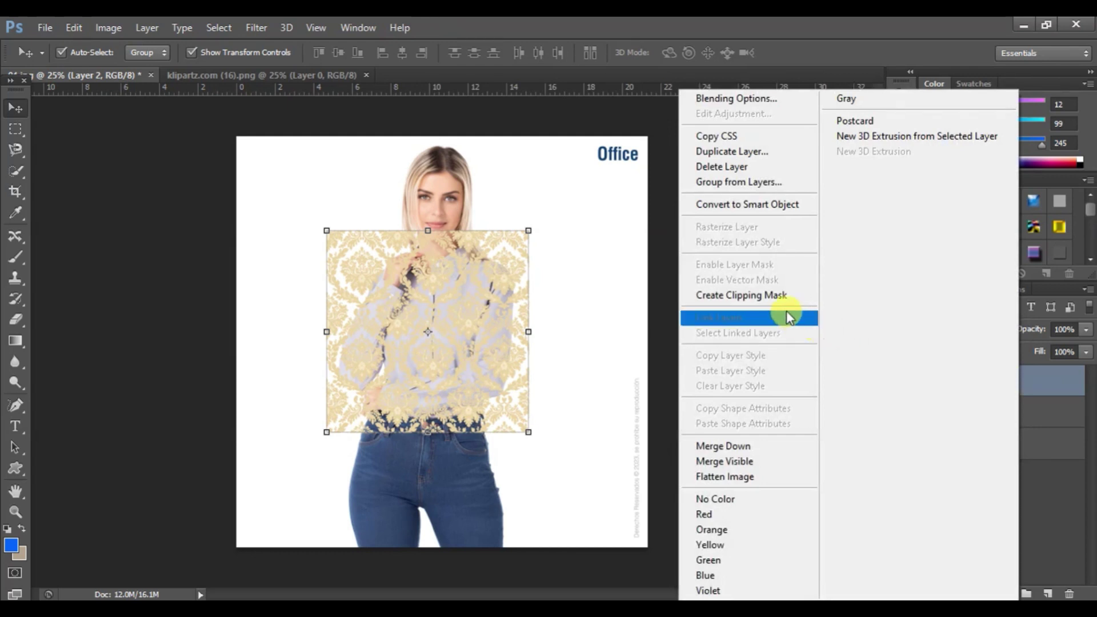
pyautogui.click(781, 296)
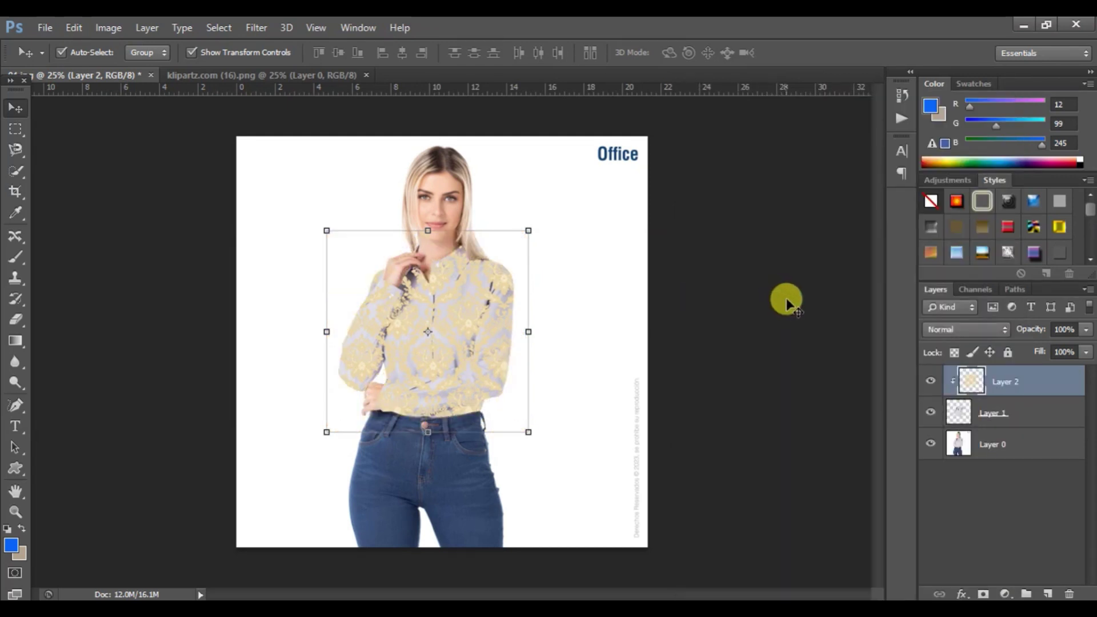
# Step: Preview Layer 2 in Dissolve, then step through each blend mode down to Saturation
pyautogui.click(965, 329)
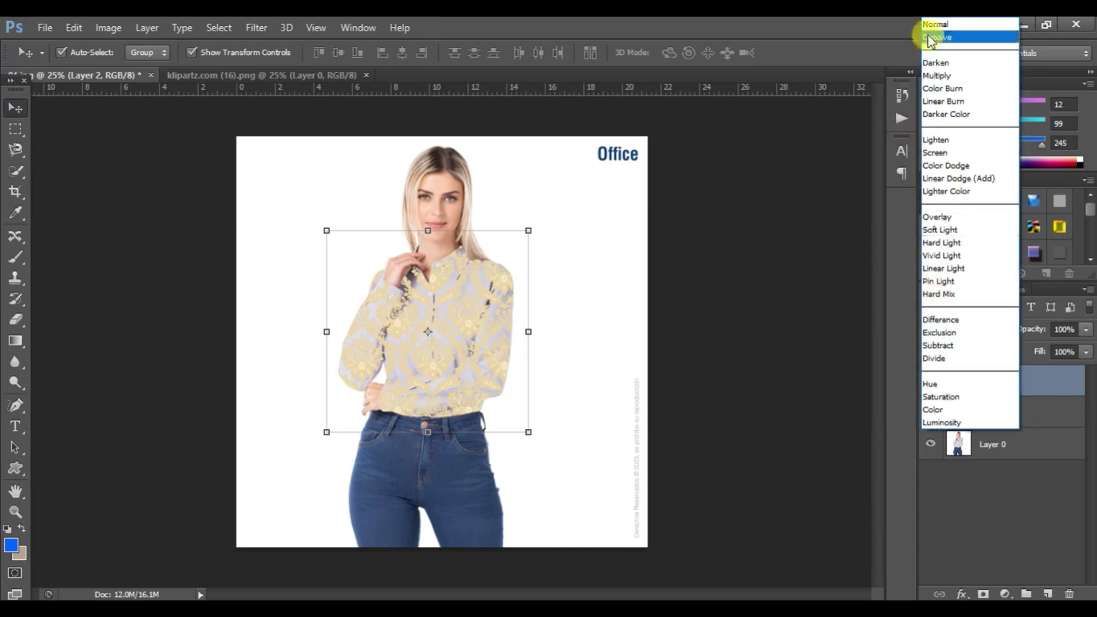
pyautogui.click(945, 23)
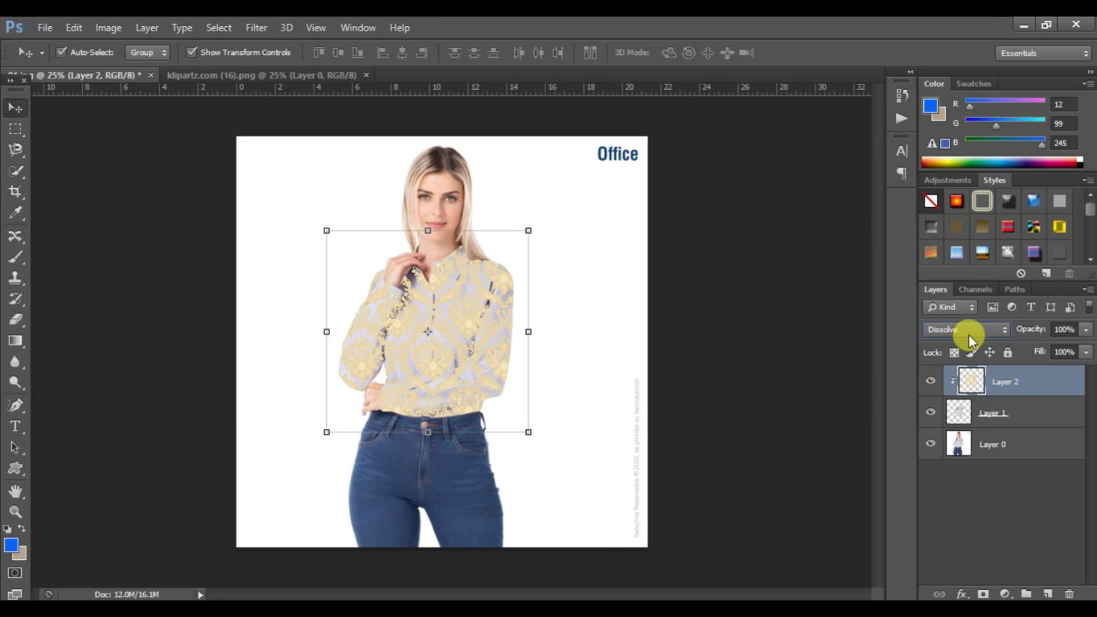
pyautogui.scroll(-1, 969, 336)
pyautogui.scroll(-1, 970, 333)
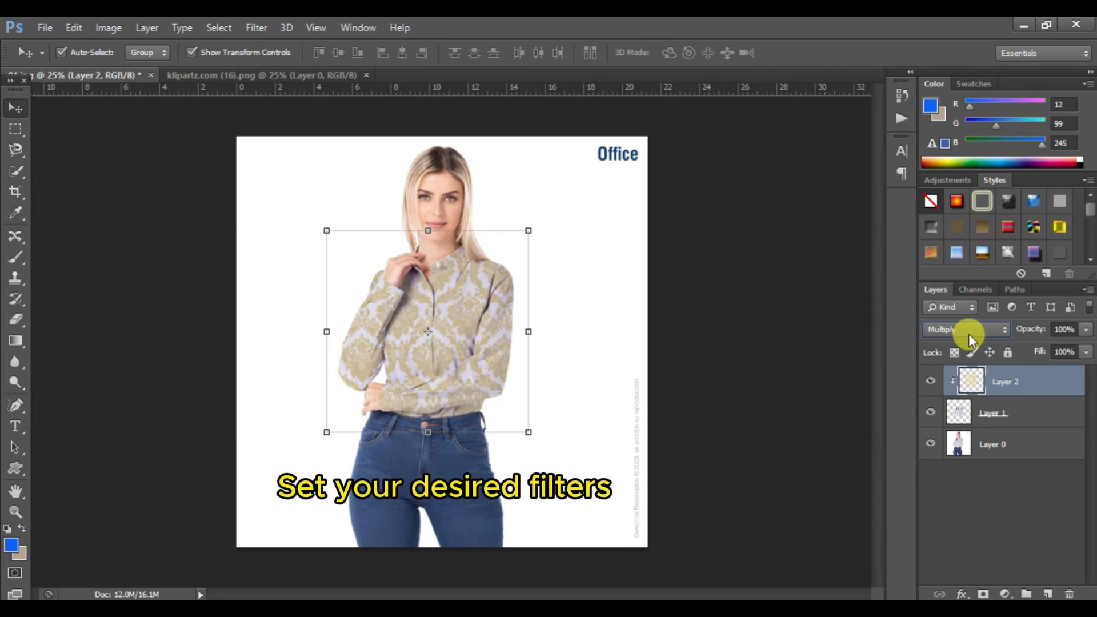
pyautogui.scroll(-1, 969, 334)
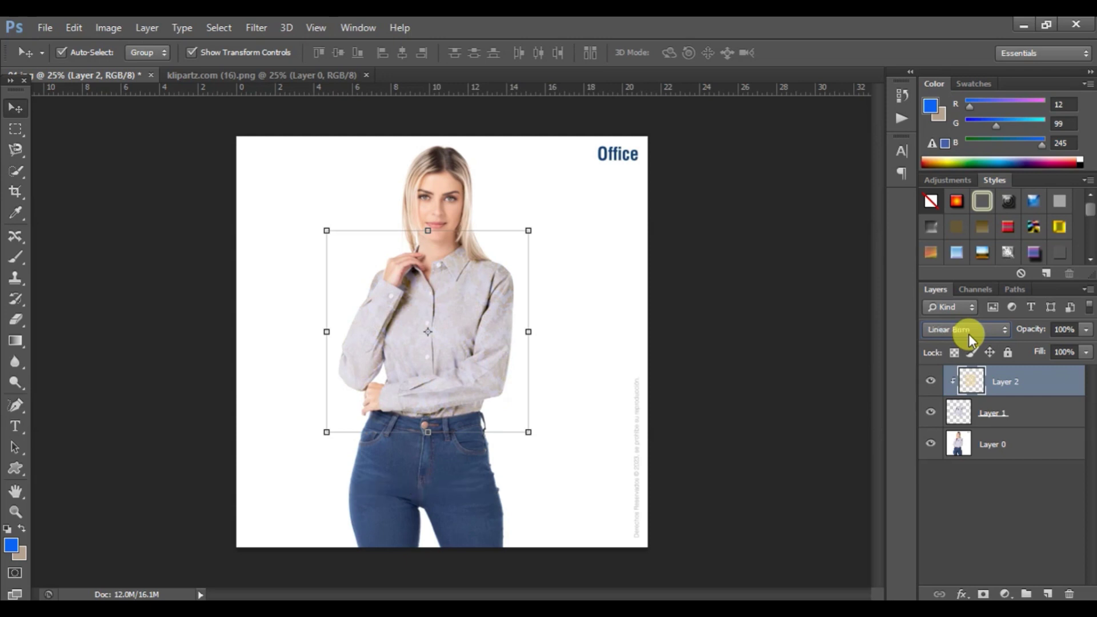
pyautogui.scroll(-1, 969, 334)
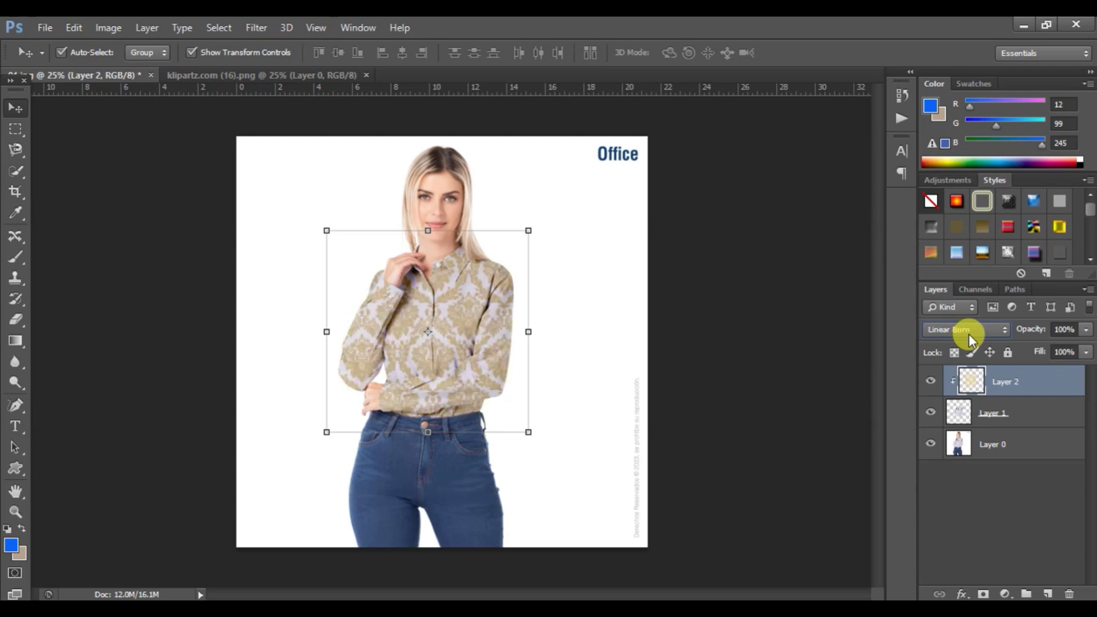
pyautogui.scroll(-1, 969, 334)
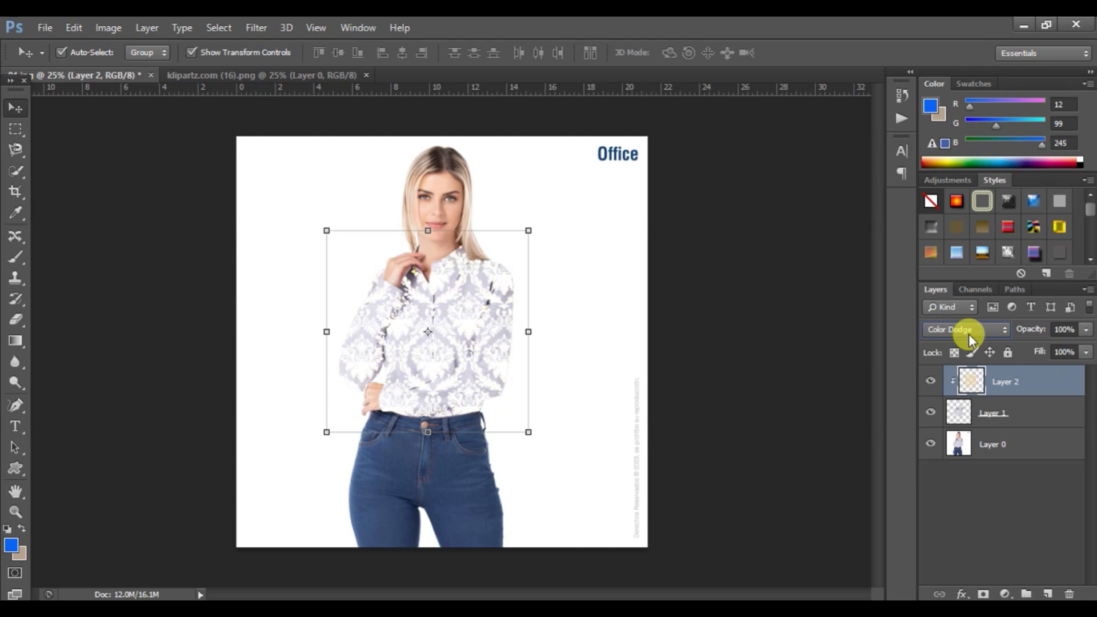
pyautogui.scroll(-1, 969, 334)
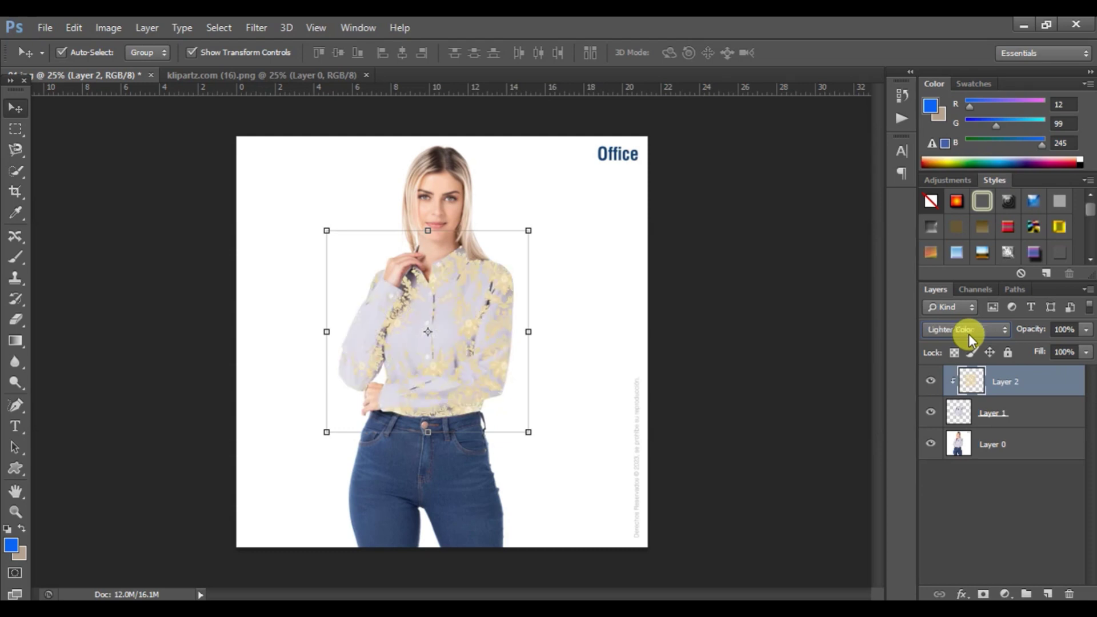
pyautogui.scroll(-1, 969, 333)
pyautogui.scroll(-1, 969, 334)
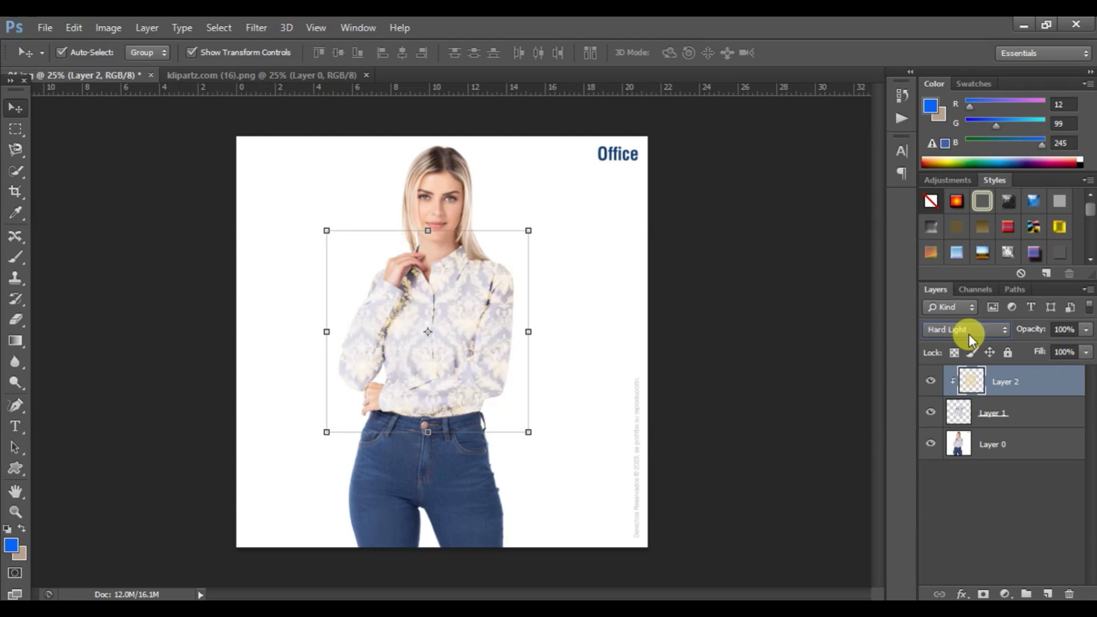
pyautogui.scroll(-1, 969, 334)
pyautogui.scroll(-1, 969, 334)
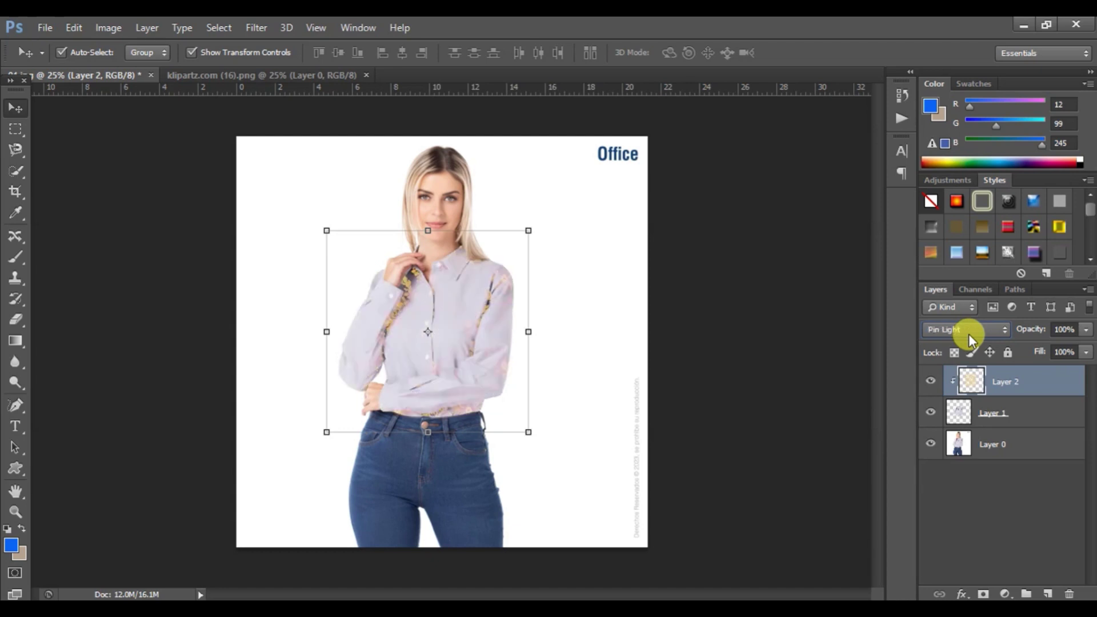
pyautogui.scroll(-1, 970, 333)
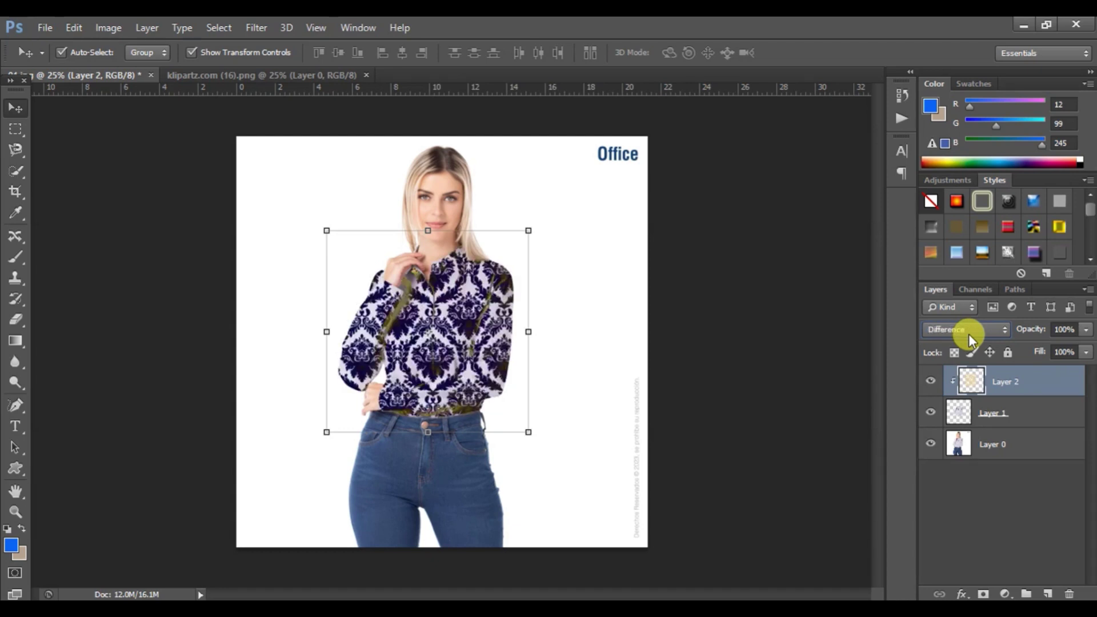
pyautogui.scroll(-1, 969, 334)
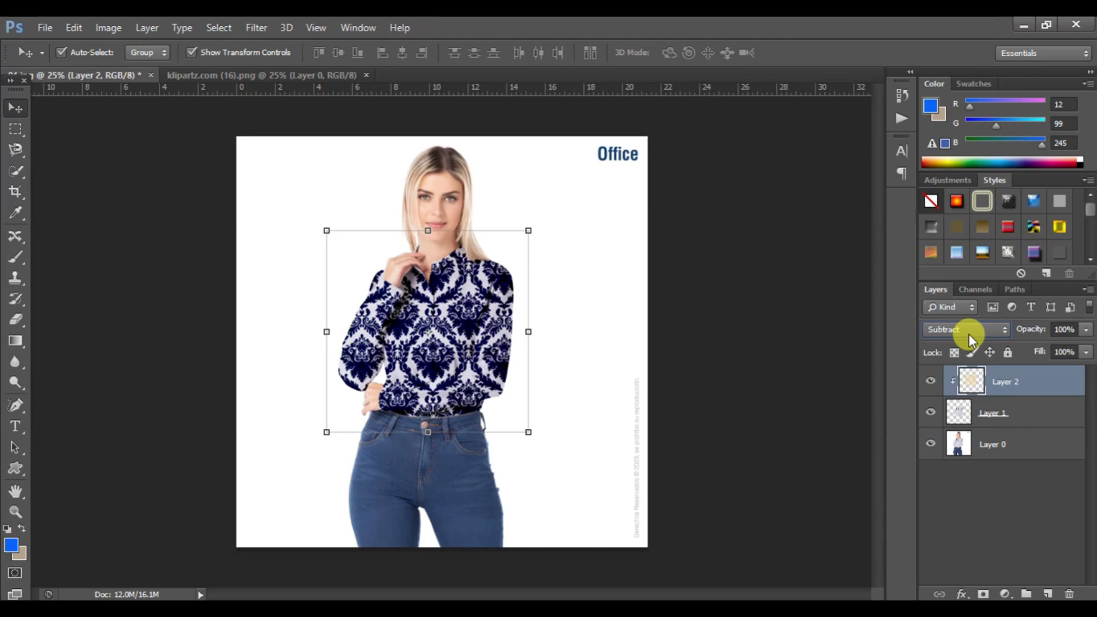
pyautogui.scroll(-1, 968, 334)
pyautogui.scroll(-1, 970, 334)
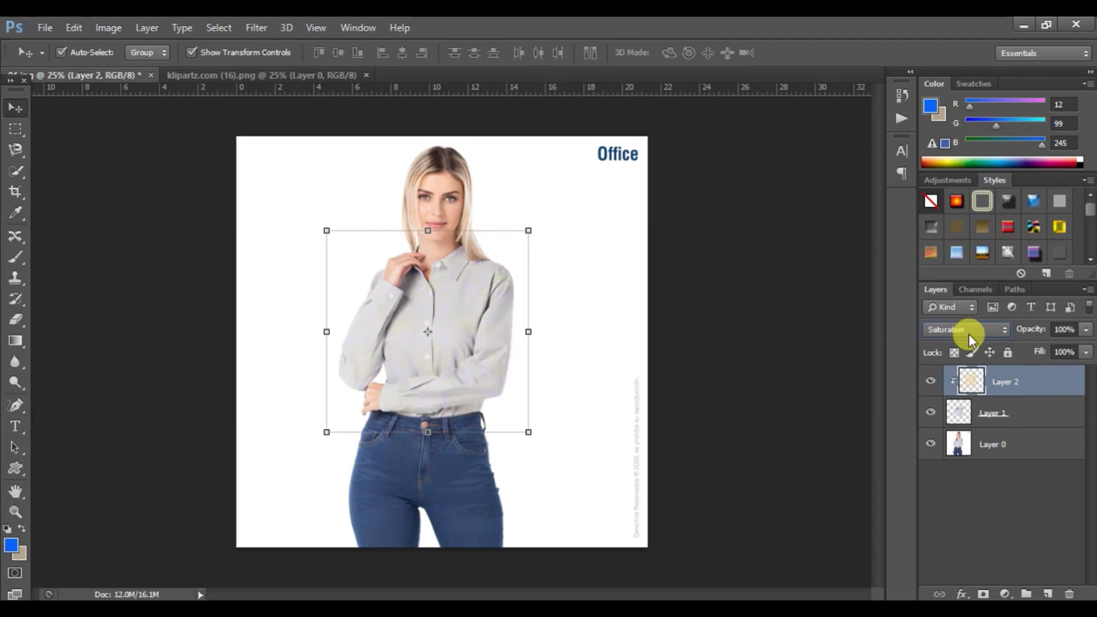
# Step: Try Dissolve, Overlay and Difference blend modes on the pattern layer
pyautogui.click(967, 329)
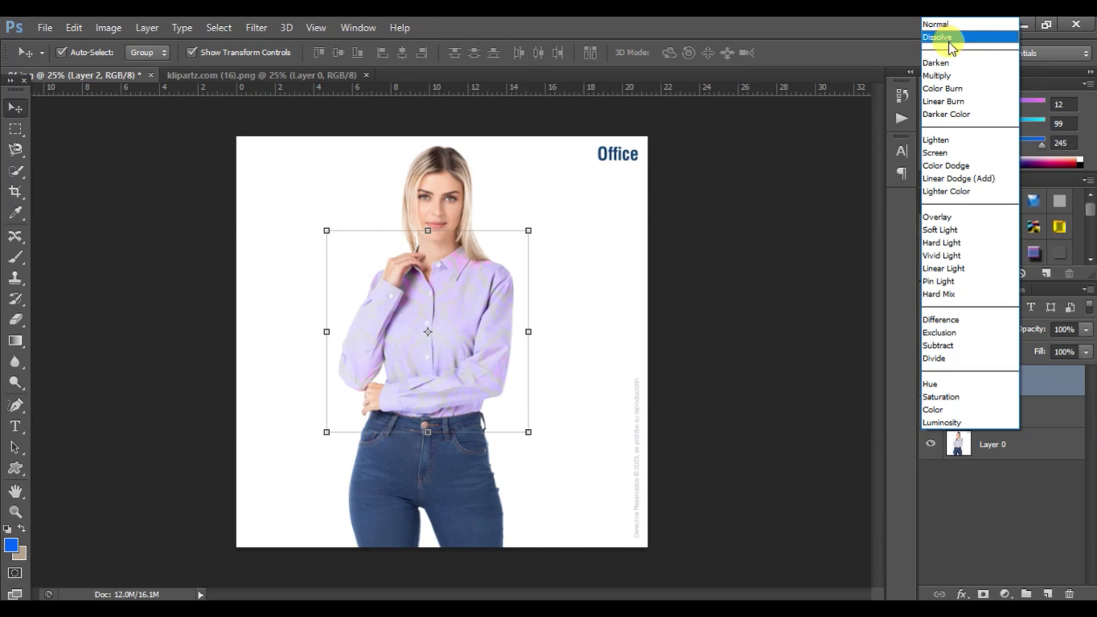
pyautogui.click(951, 37)
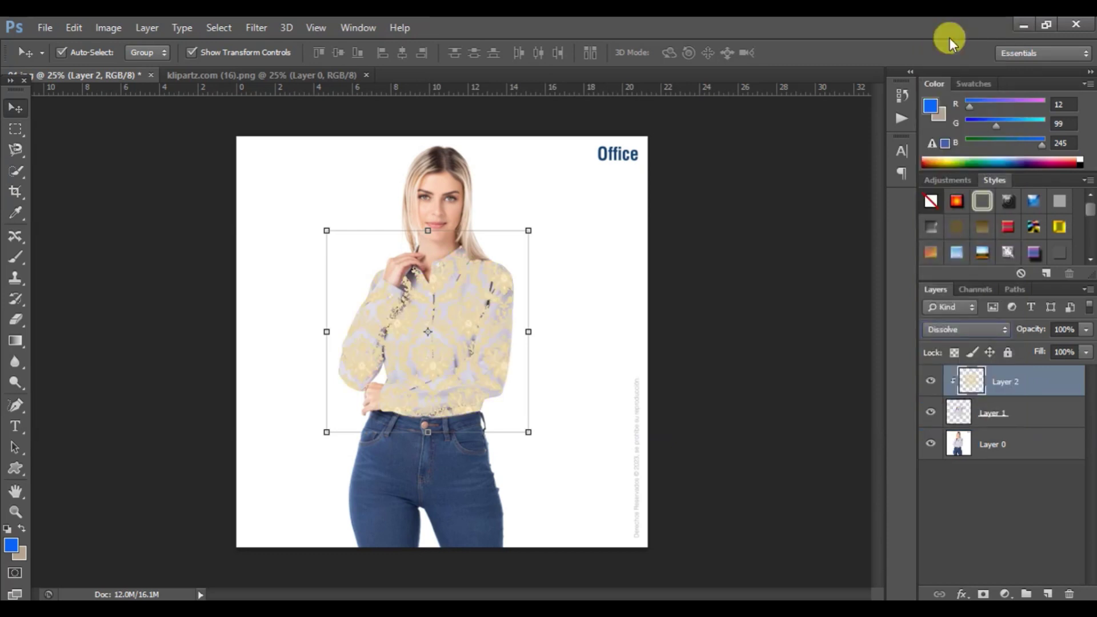
pyautogui.click(961, 333)
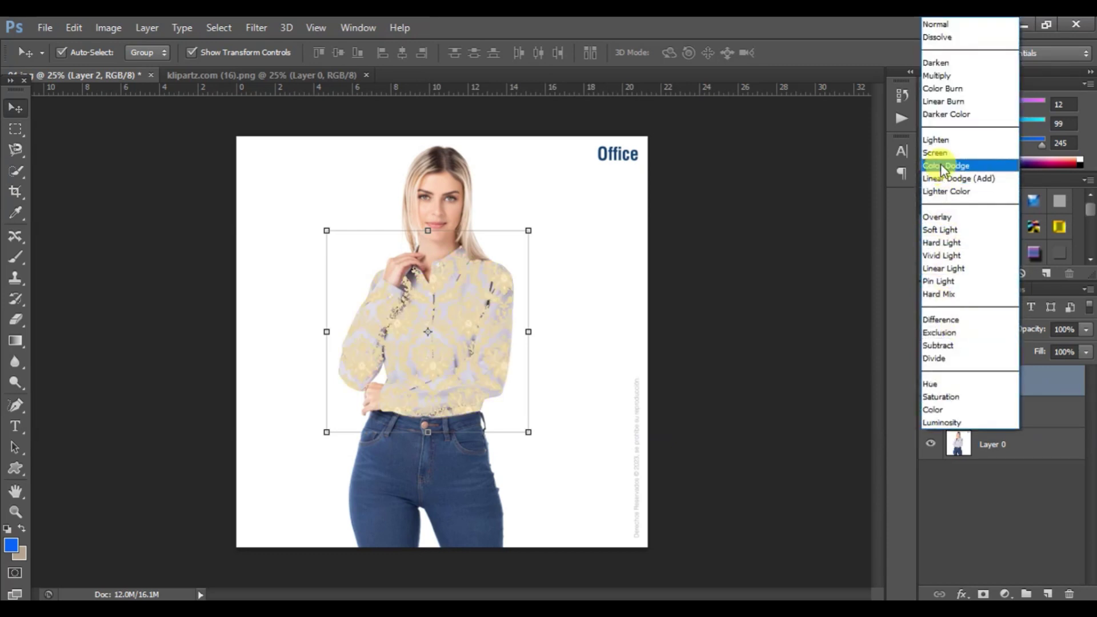
pyautogui.click(948, 217)
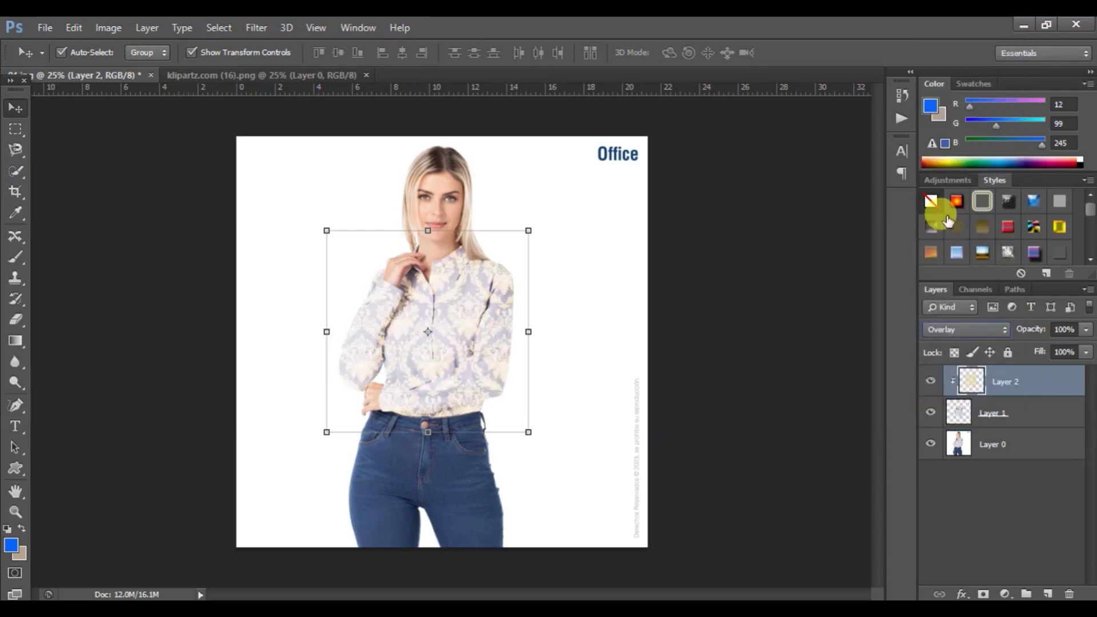
pyautogui.click(961, 329)
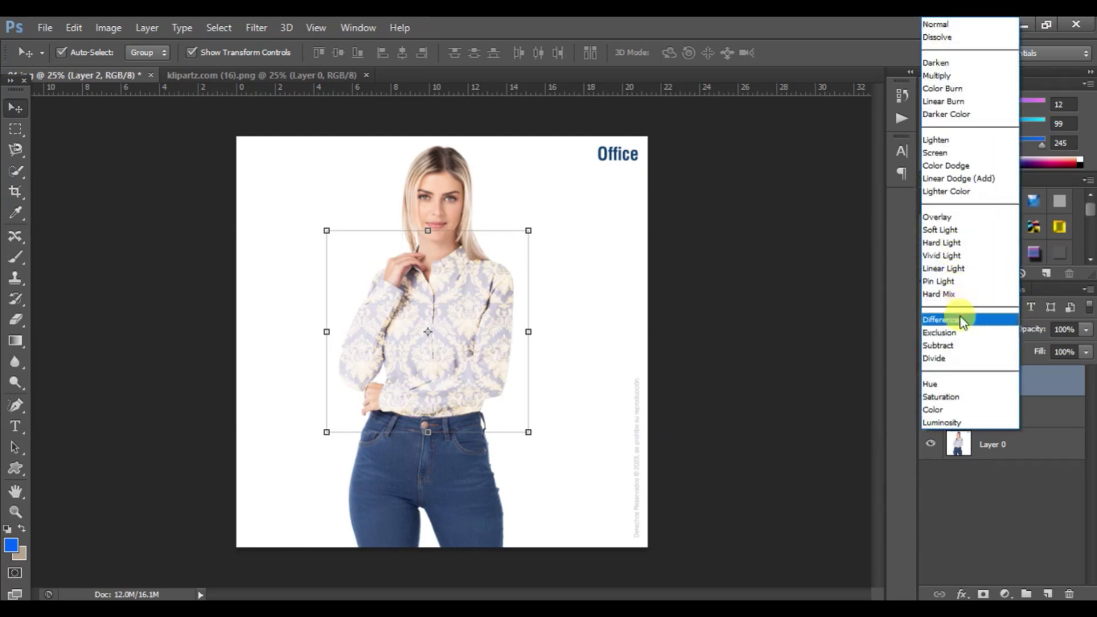
pyautogui.click(961, 318)
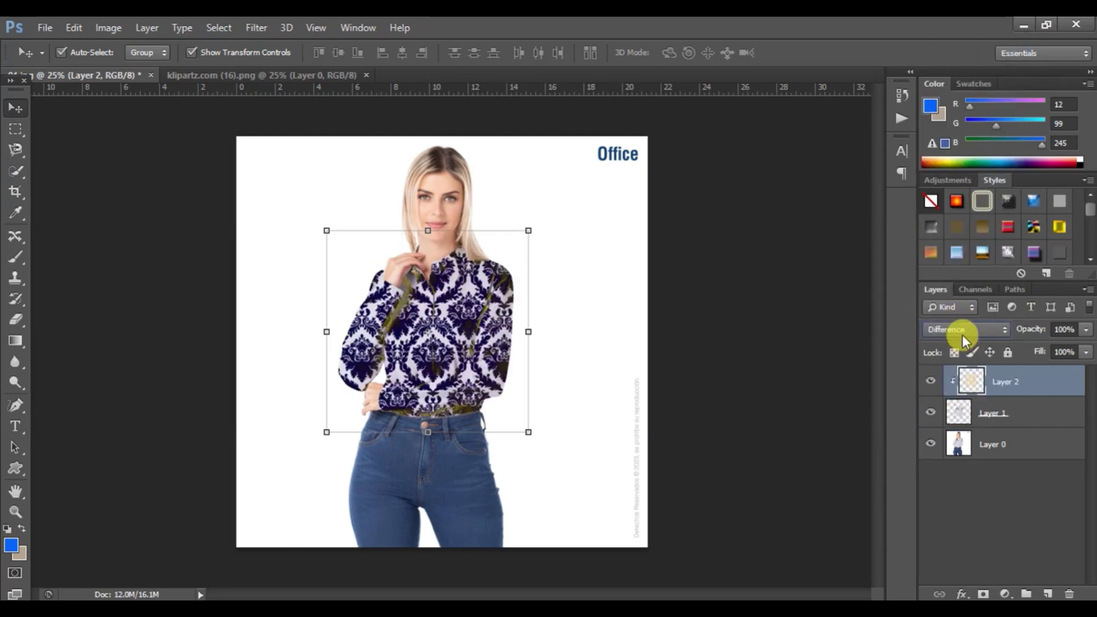
# Step: Set the pattern layer to Subtract and deselect it to view the navy-white print
pyautogui.click(963, 329)
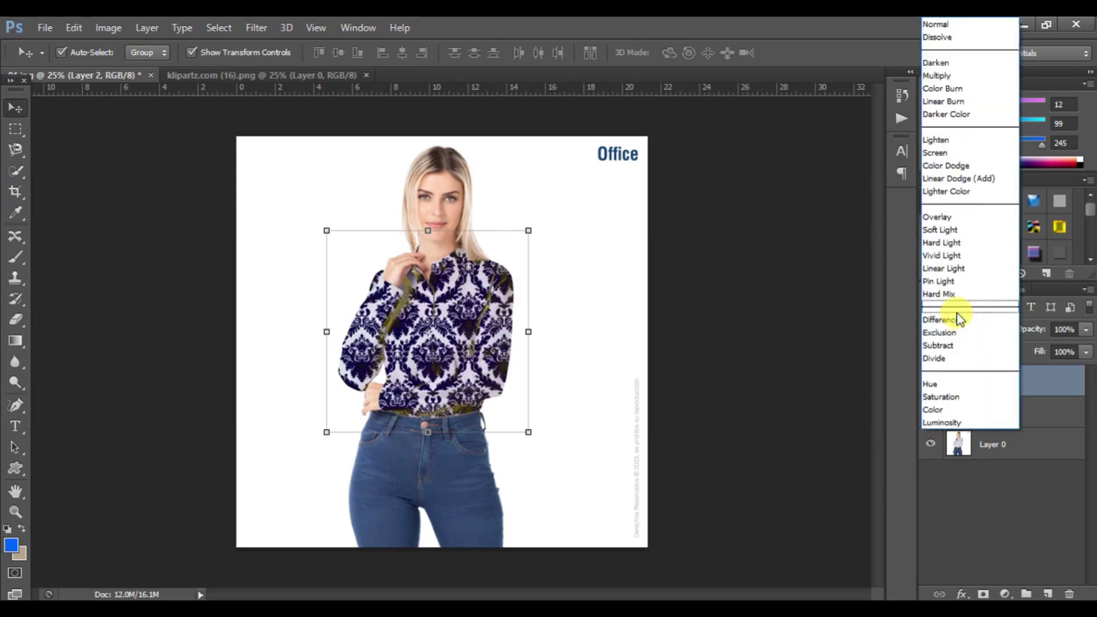
pyautogui.click(957, 346)
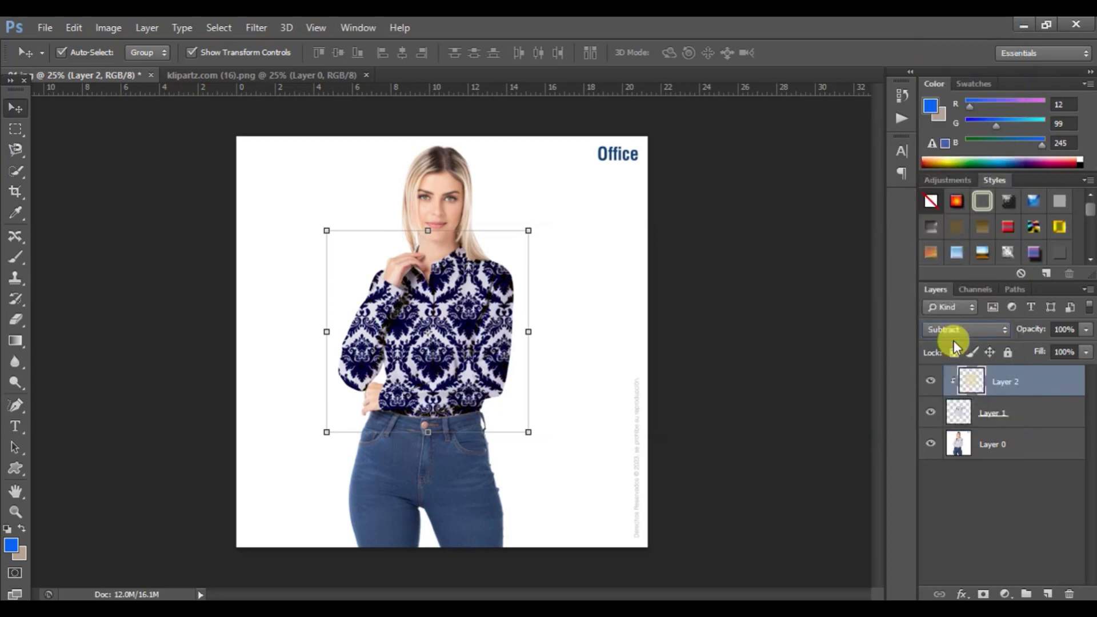
pyautogui.click(745, 359)
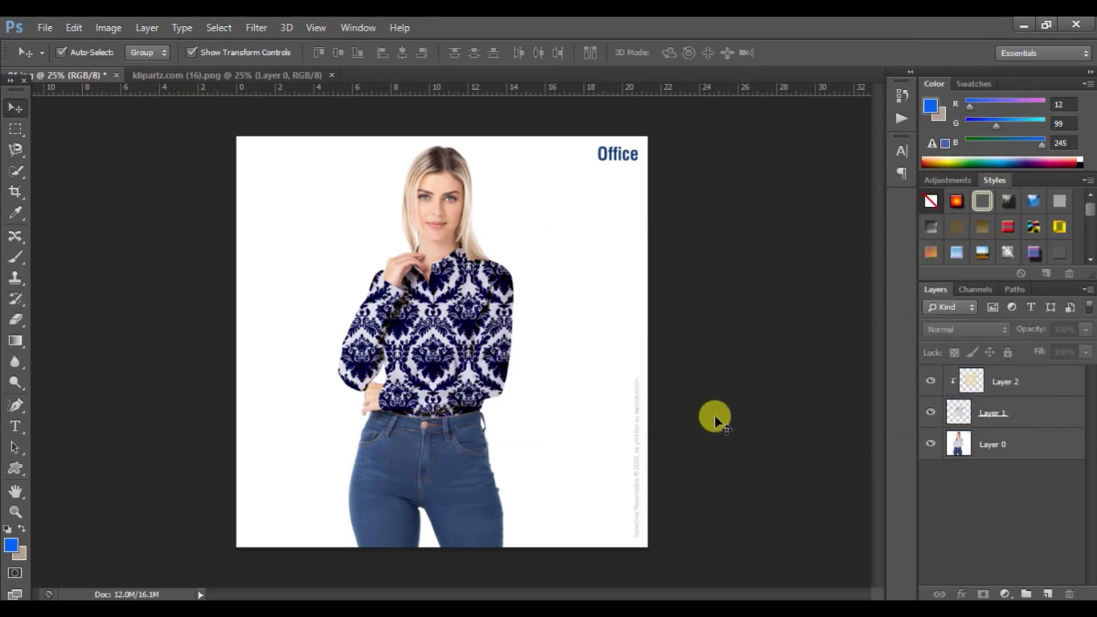